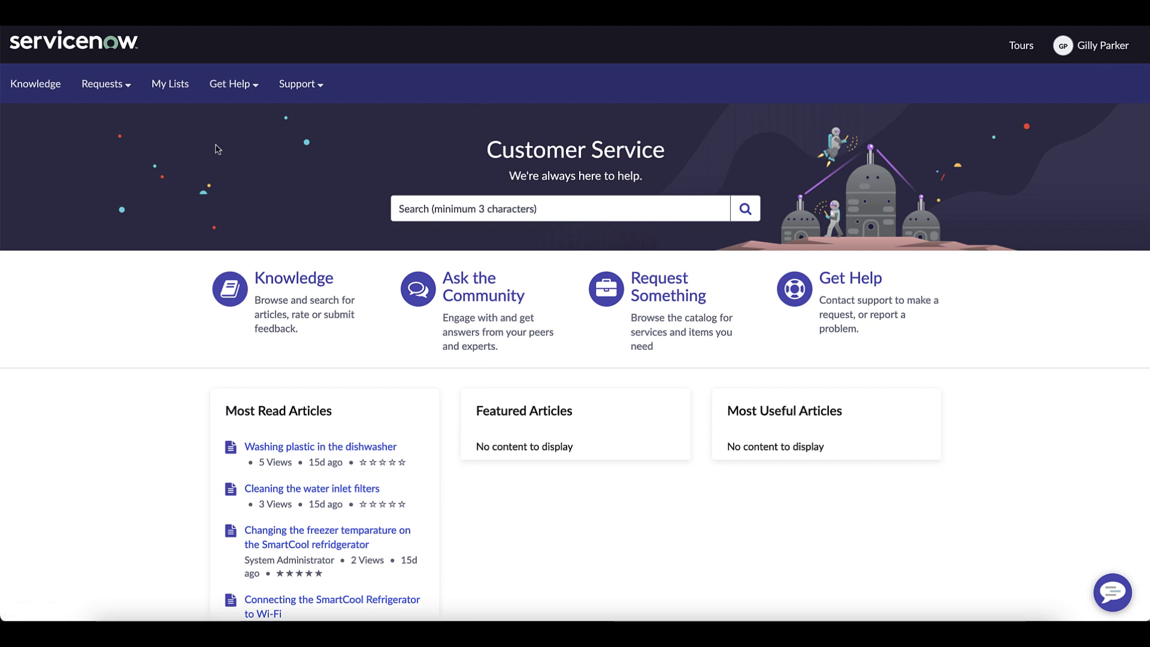
- Open case CS0000501 from the All Requests list and show its Actions menu
left_click(113, 94)
left_click(120, 126)
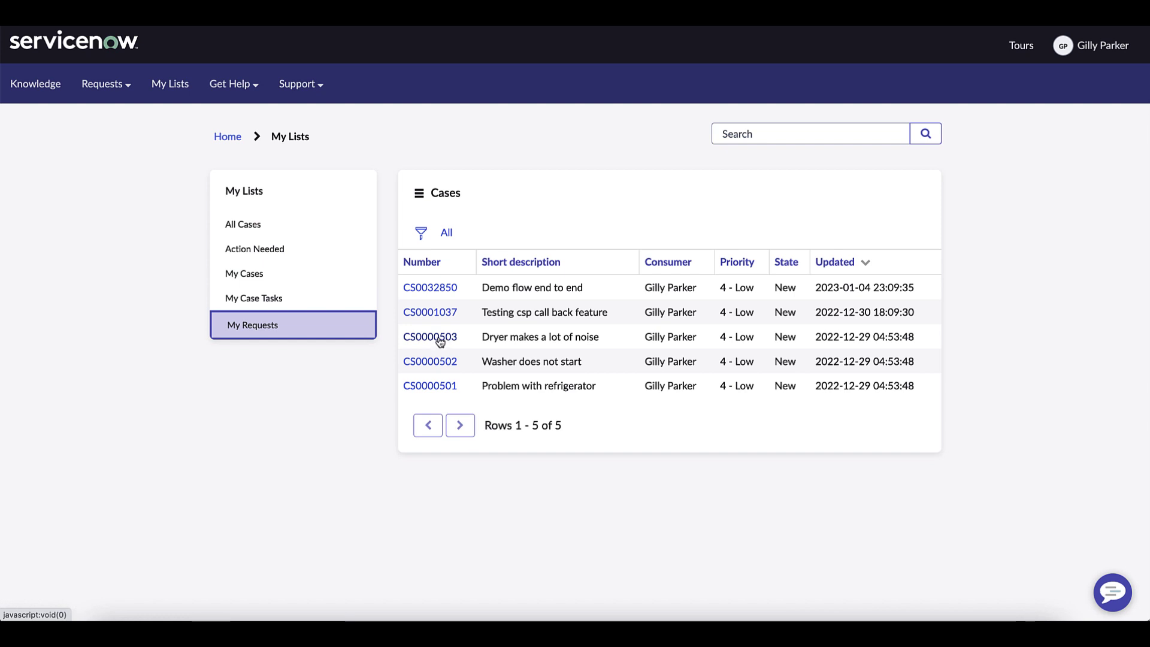
left_click(439, 387)
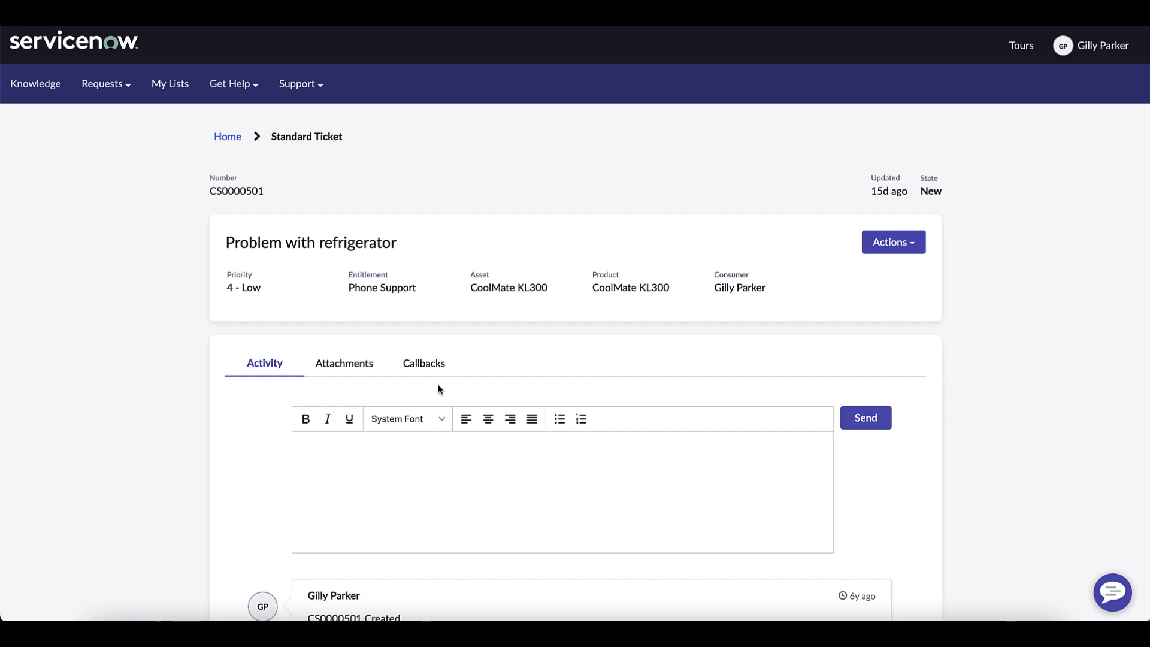
left_click(913, 246)
- Start a callback request set to call me later on Jan 12 at 12:00
left_click(911, 286)
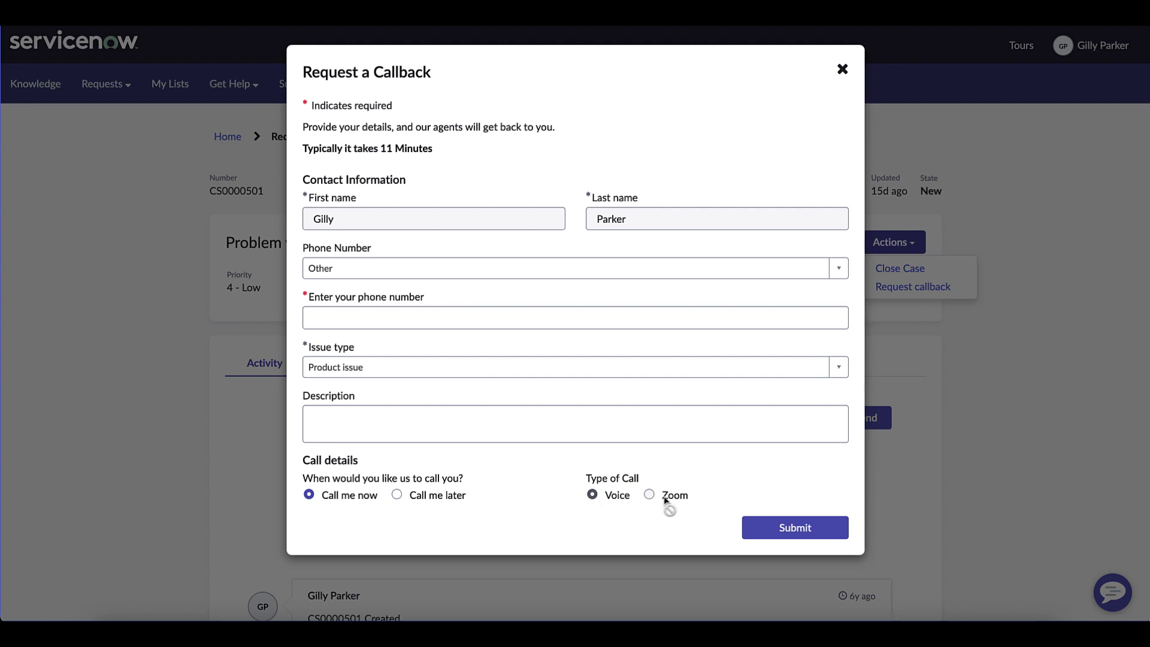
left_click(398, 496)
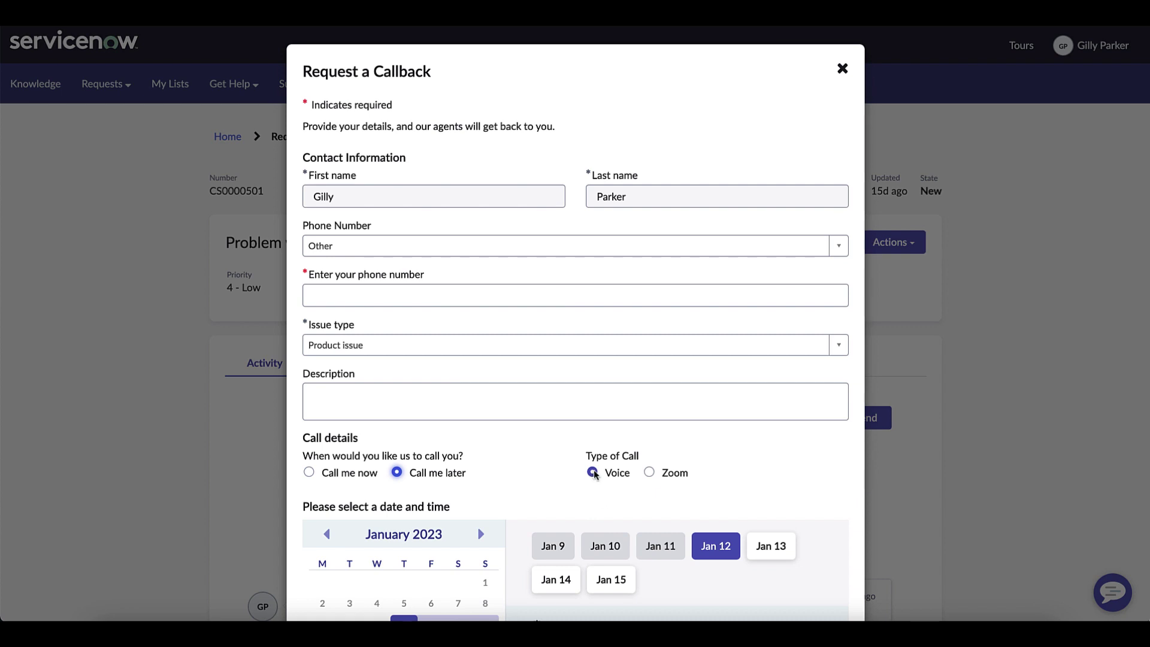
scroll(649, 490, "down", 3)
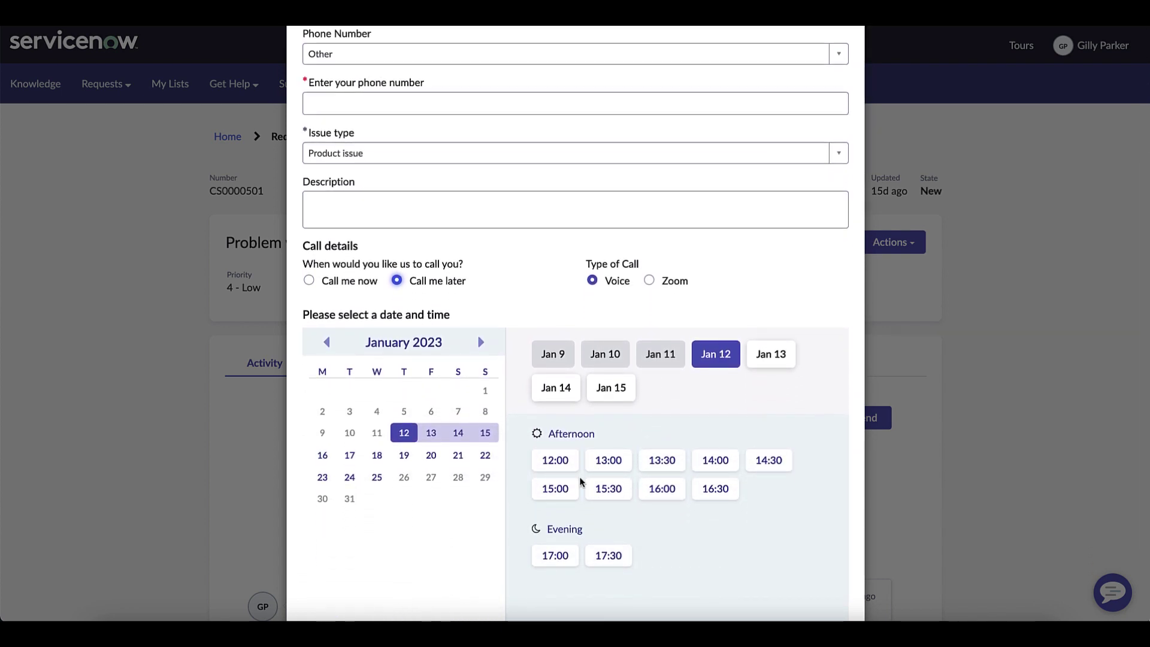
left_click(562, 466)
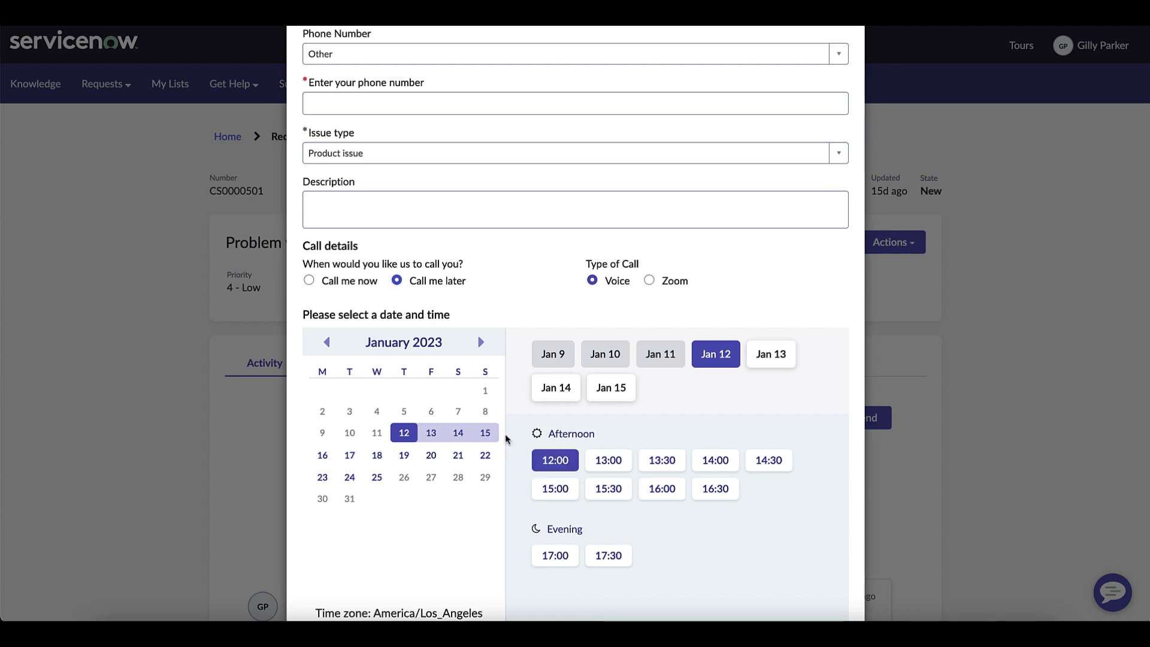
scroll(505, 433, "up", 3)
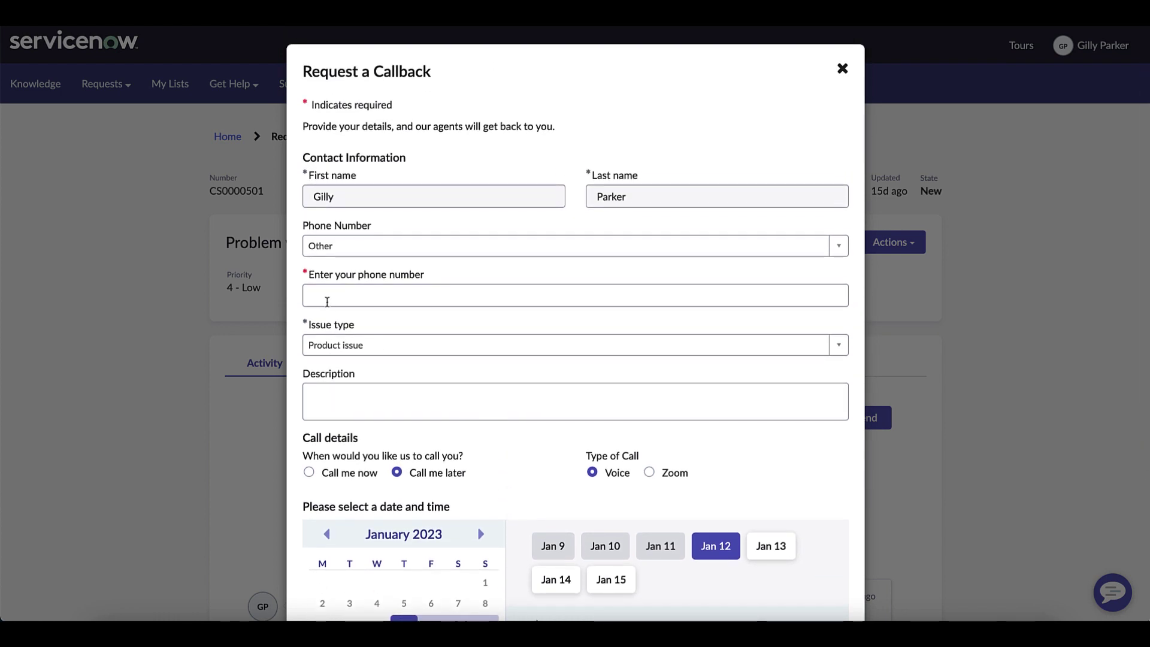
- Enter the contact phone number and the description 'Smartcool refrigerator not working', correcting its spelling
left_click(324, 297)
type("+")
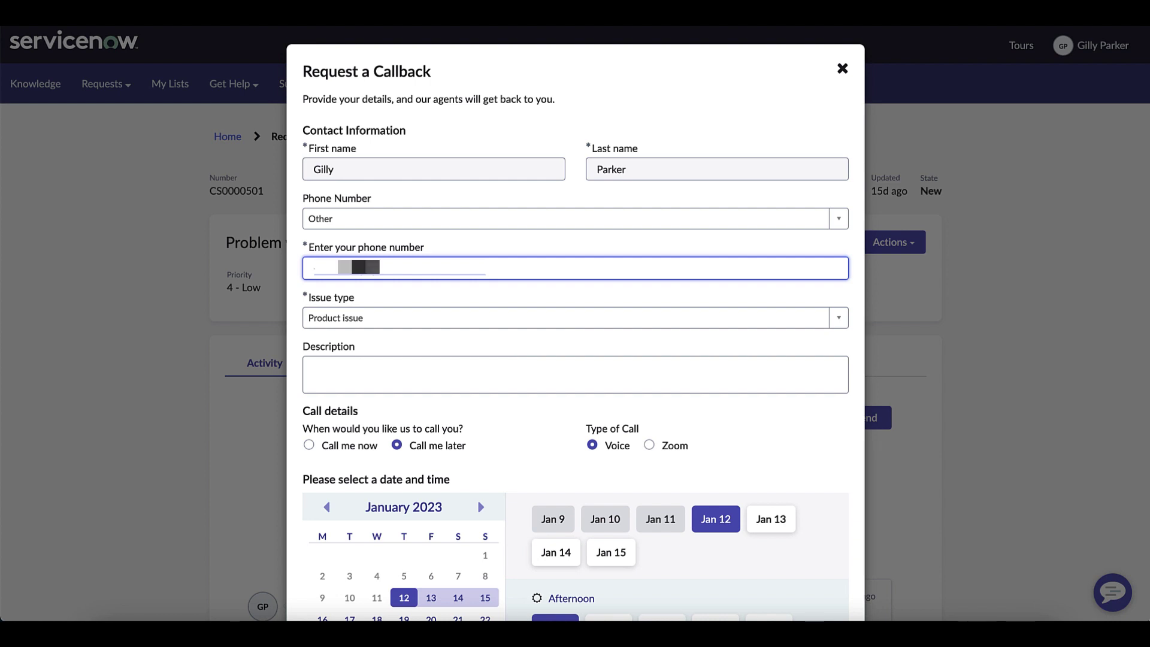
left_click(315, 371)
type("Smar")
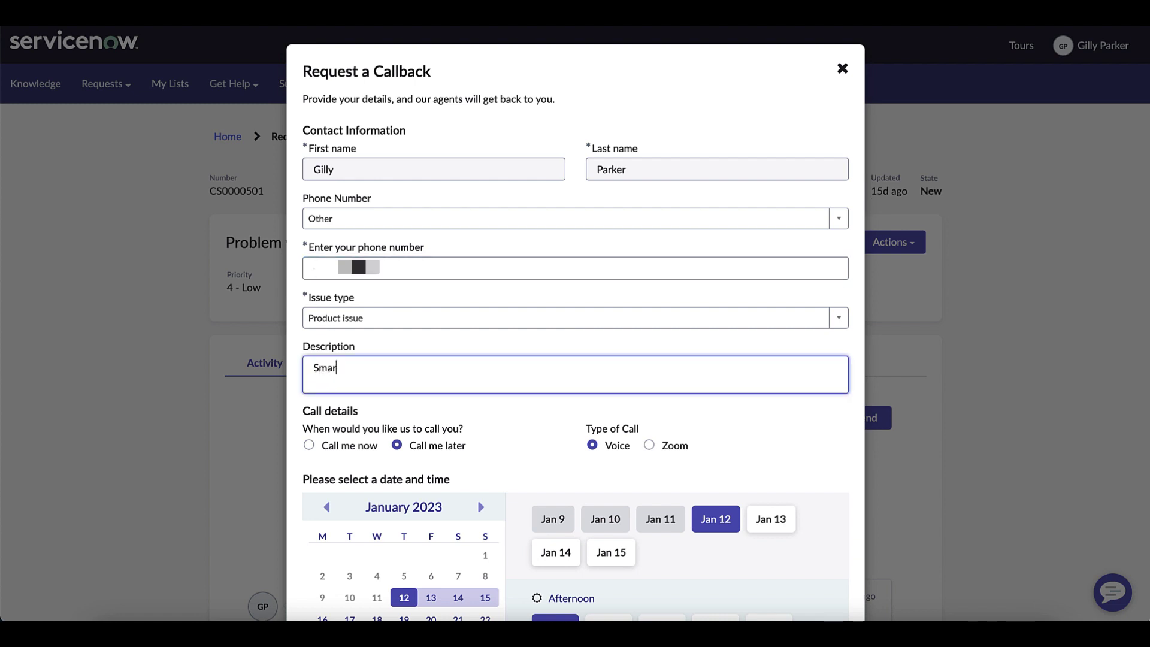
type("tcool refriderator no")
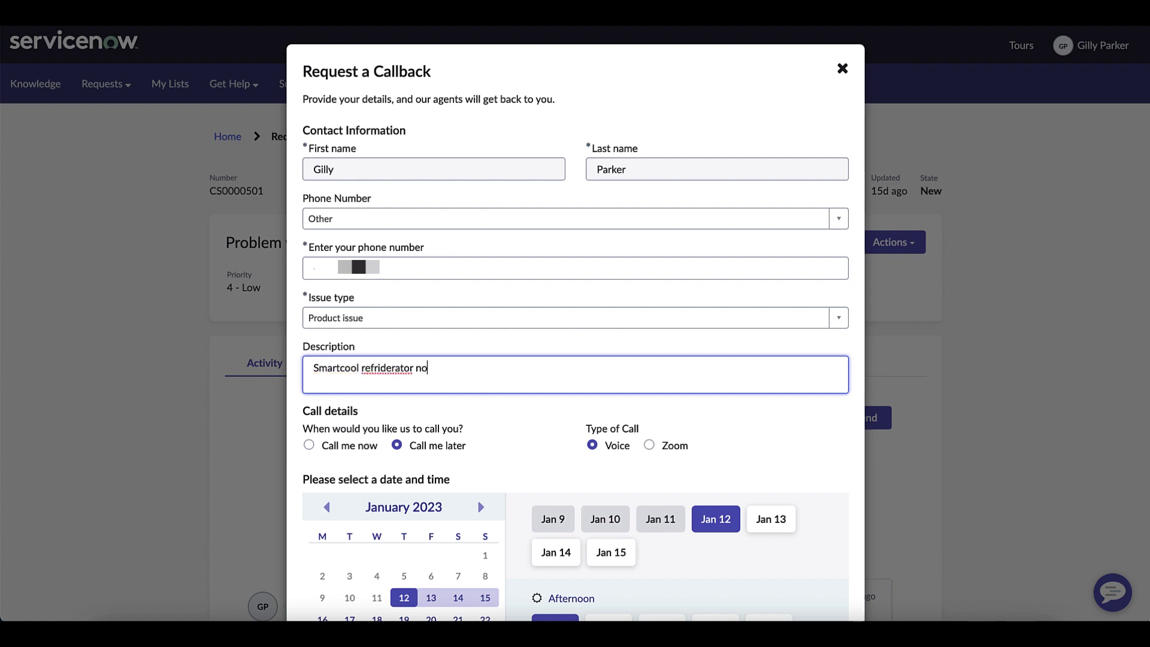
type("t working")
right_click(379, 371)
left_click(392, 377)
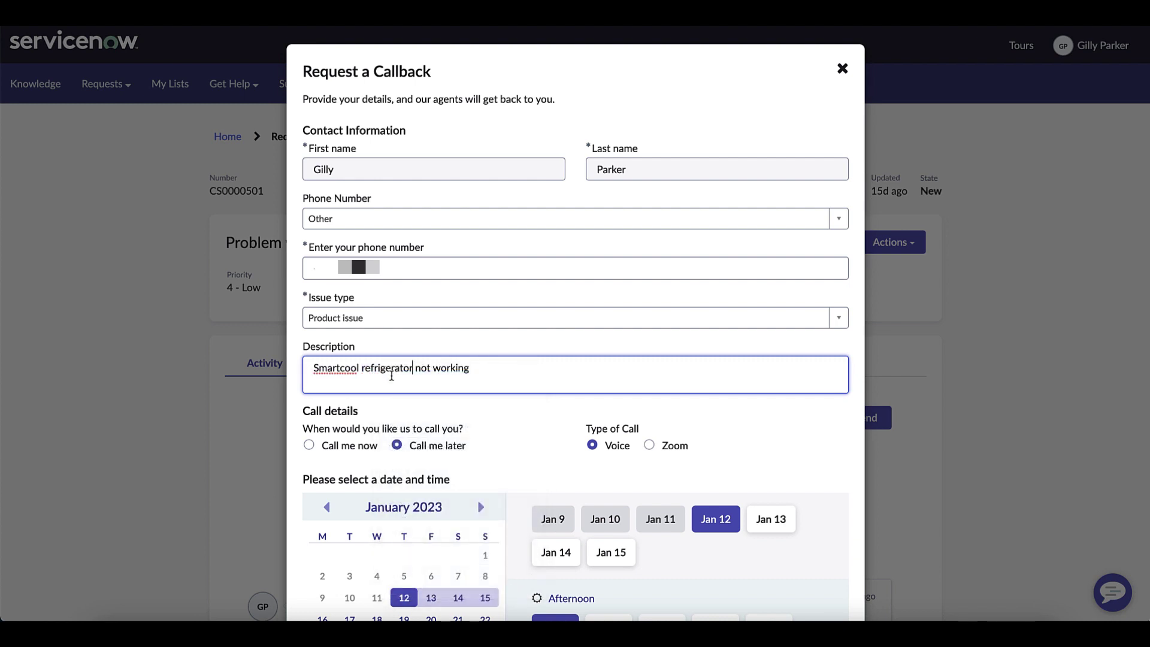
scroll(606, 417, "down", 5)
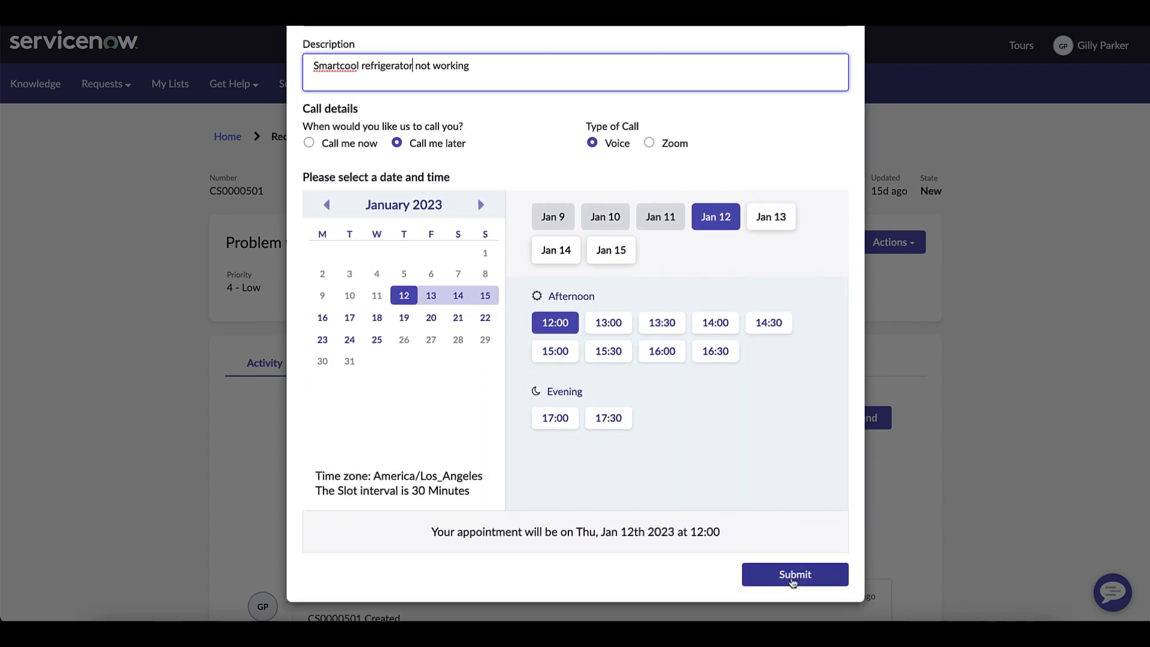
- Submit the Jan 12 12:00 callback, then cancel it from the Callbacks tab without rescheduling
left_click(793, 578)
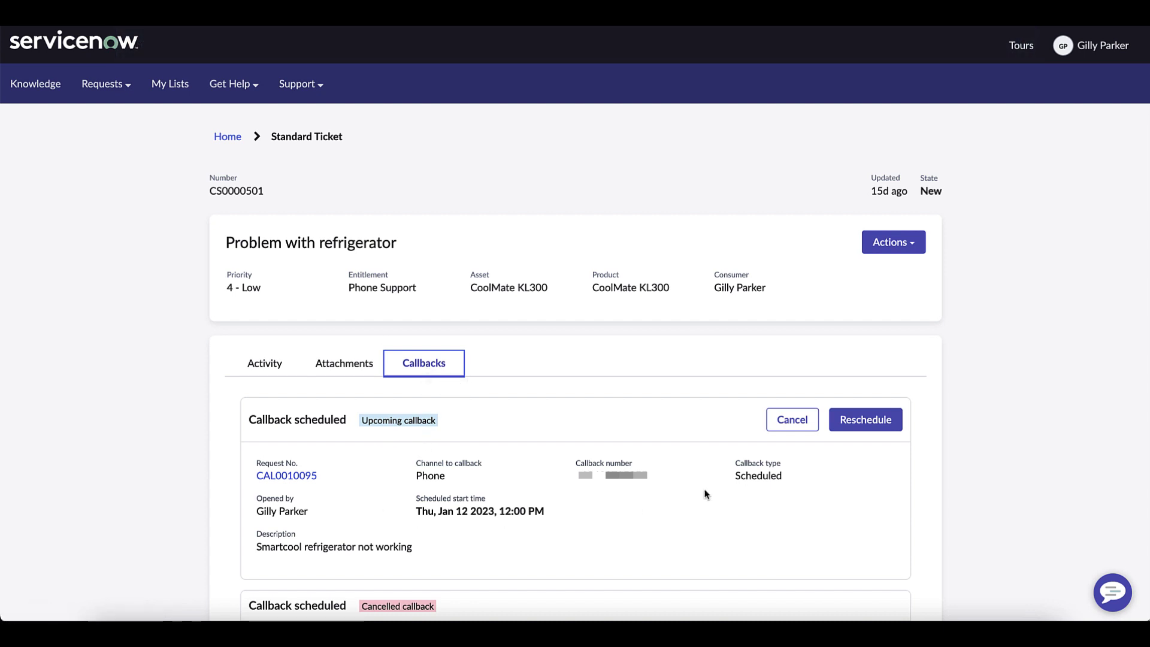
left_click(867, 425)
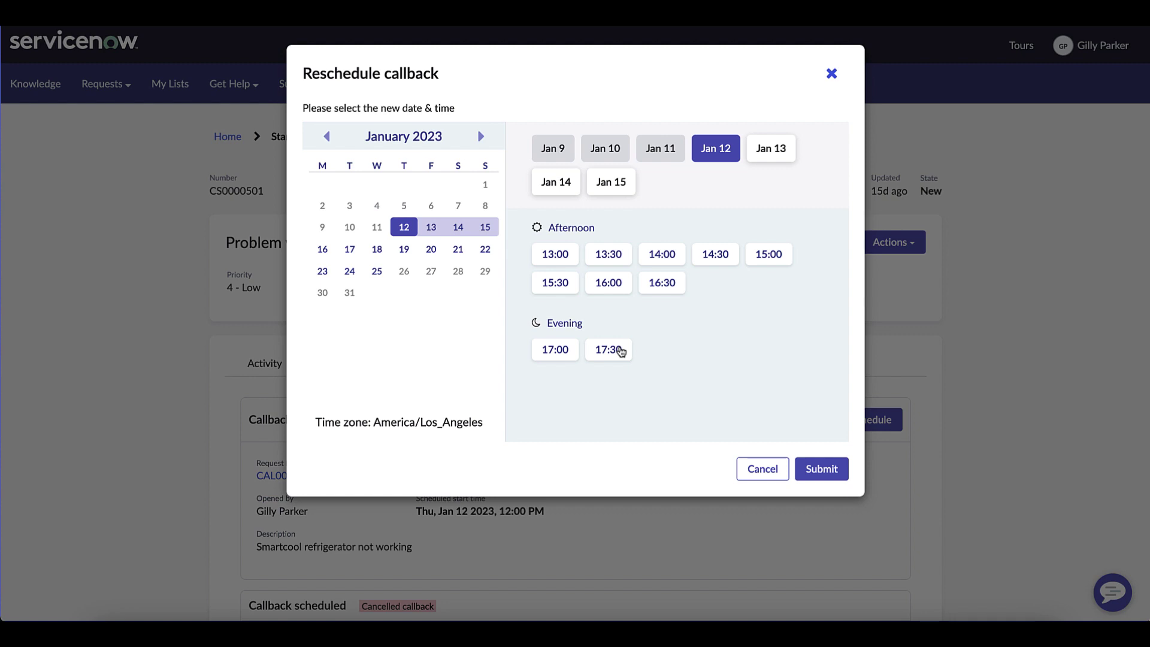
left_click(763, 468)
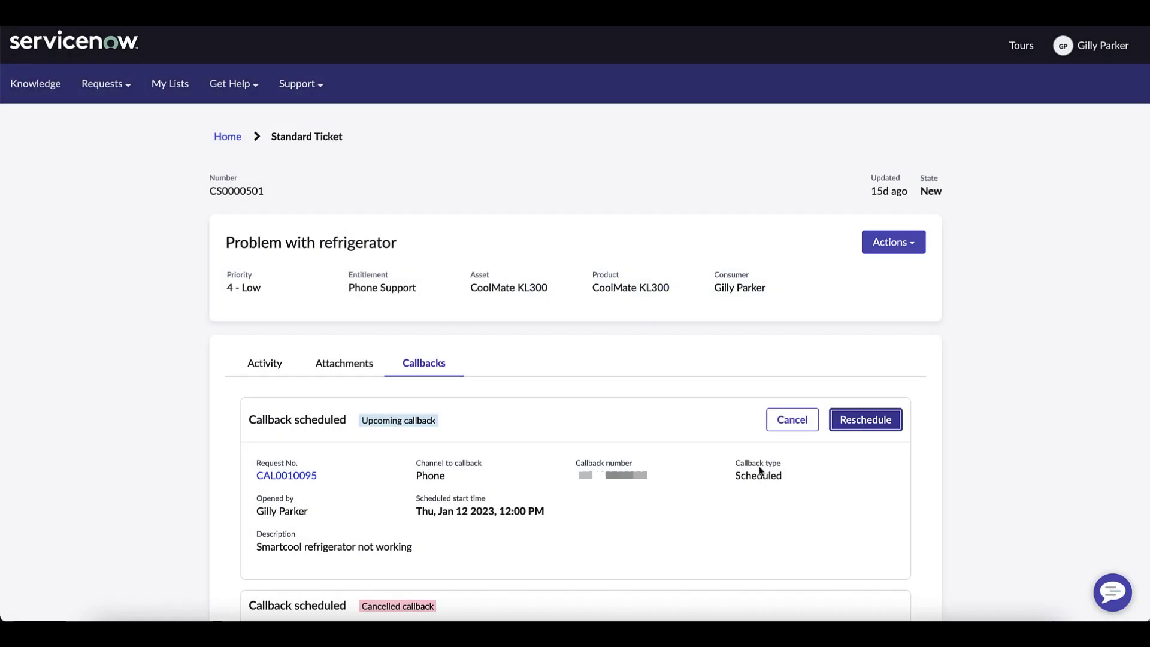
left_click(793, 426)
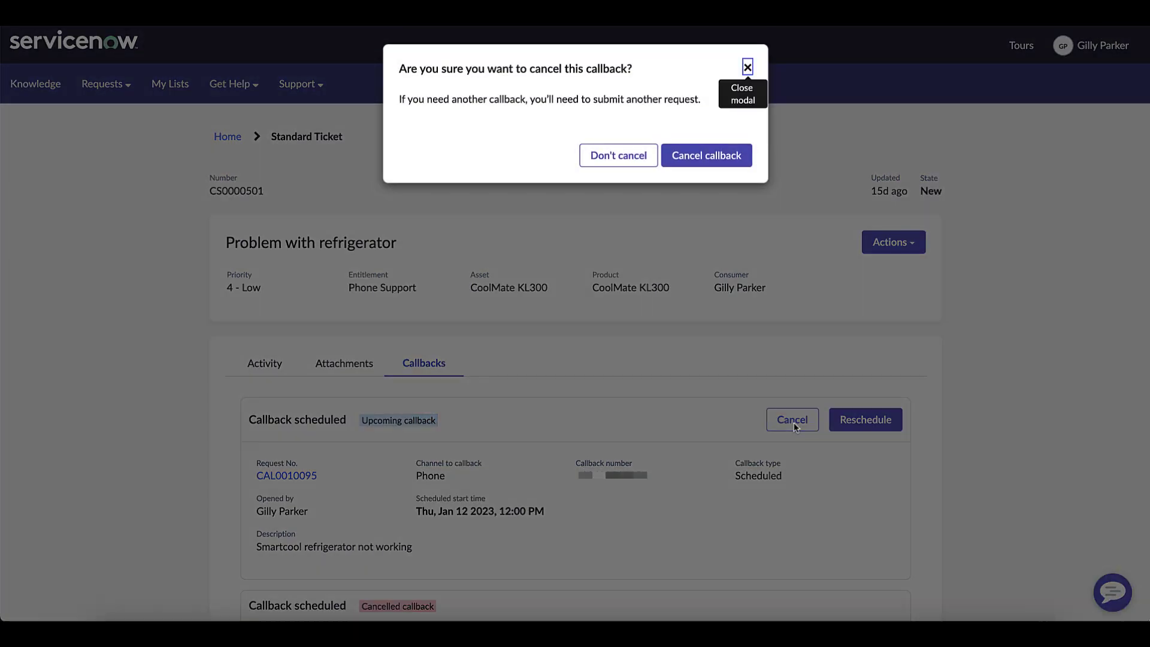
left_click(697, 159)
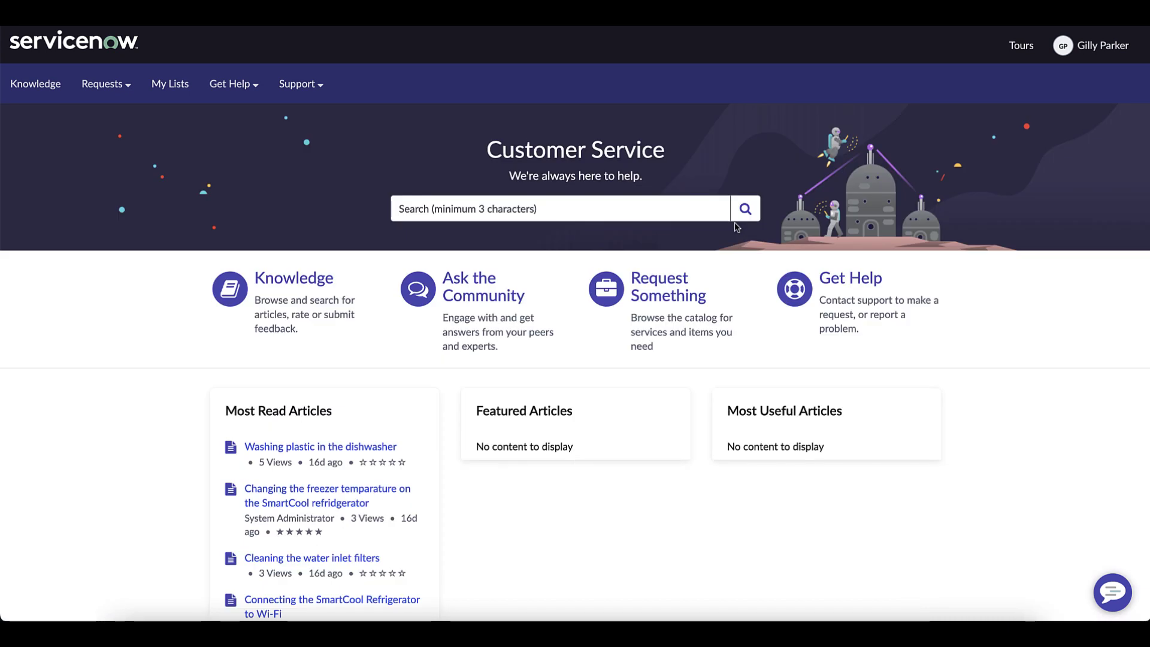
- Reopen case CS0000501 from My Requests and start a new callback request
left_click(331, 323)
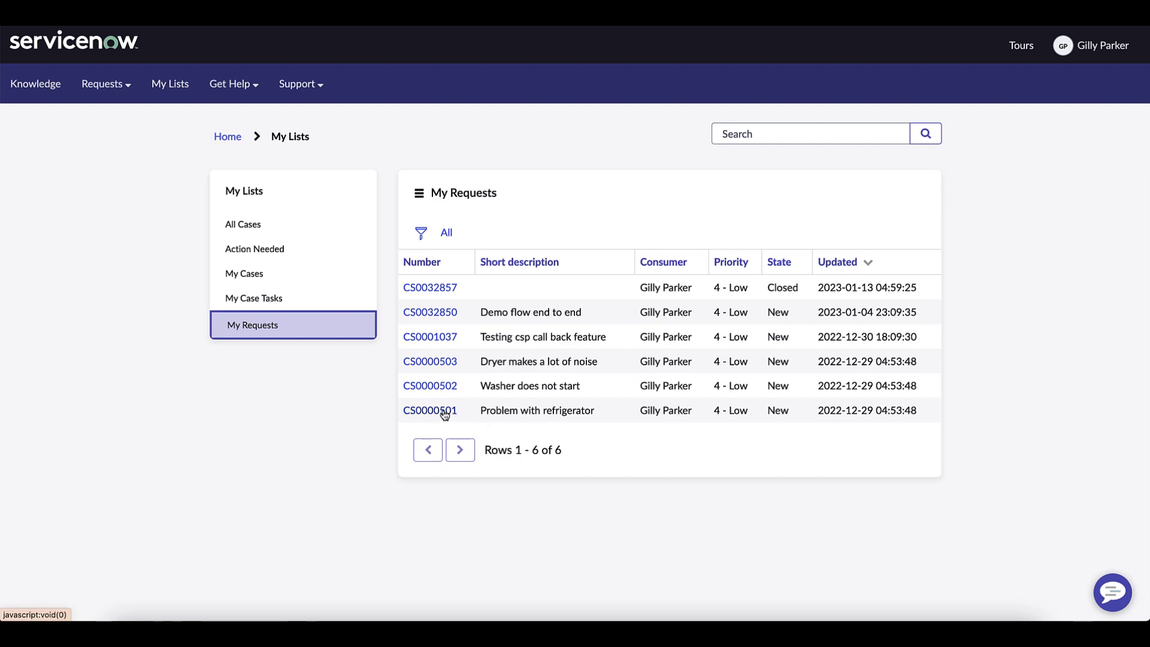
left_click(444, 413)
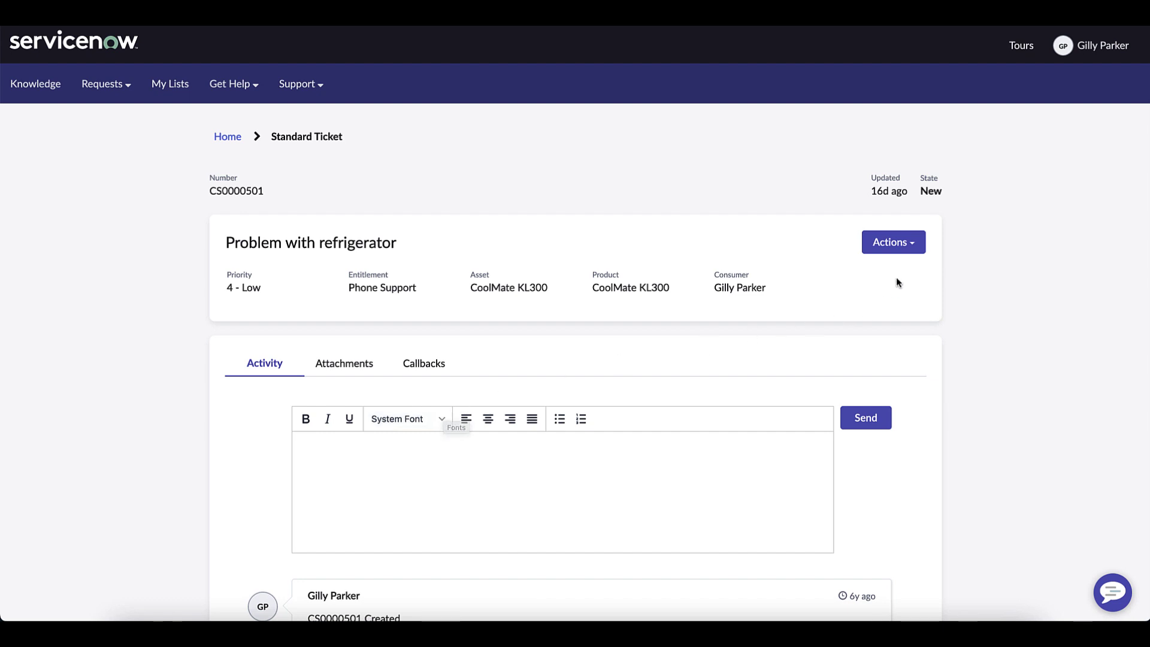
left_click(911, 245)
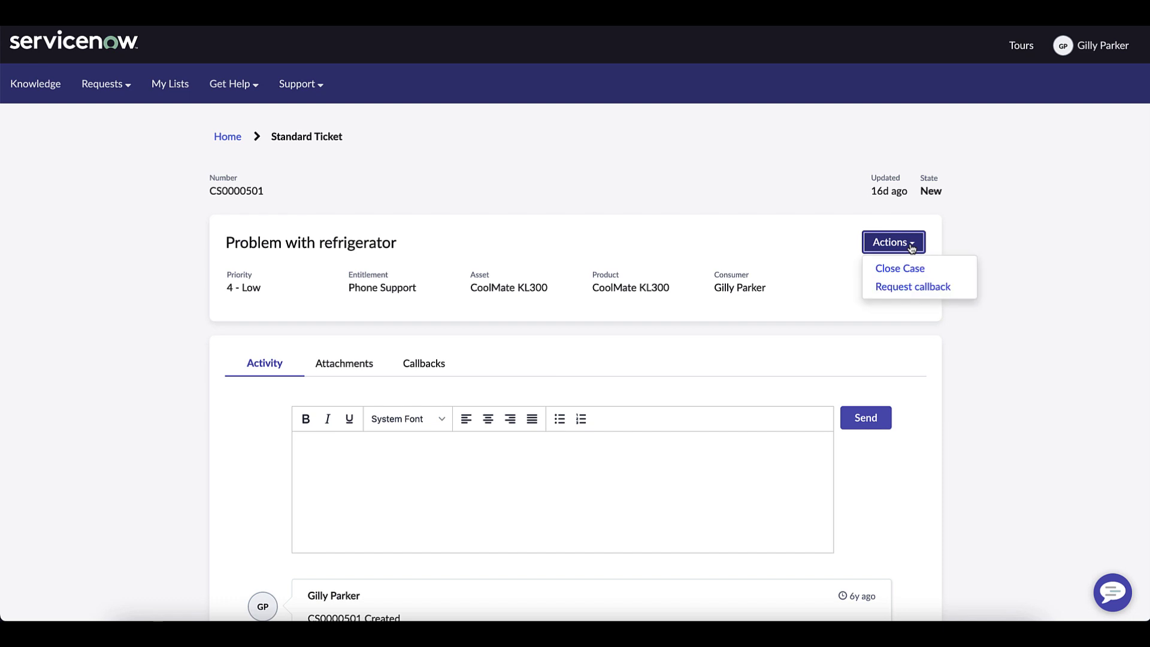
left_click(922, 286)
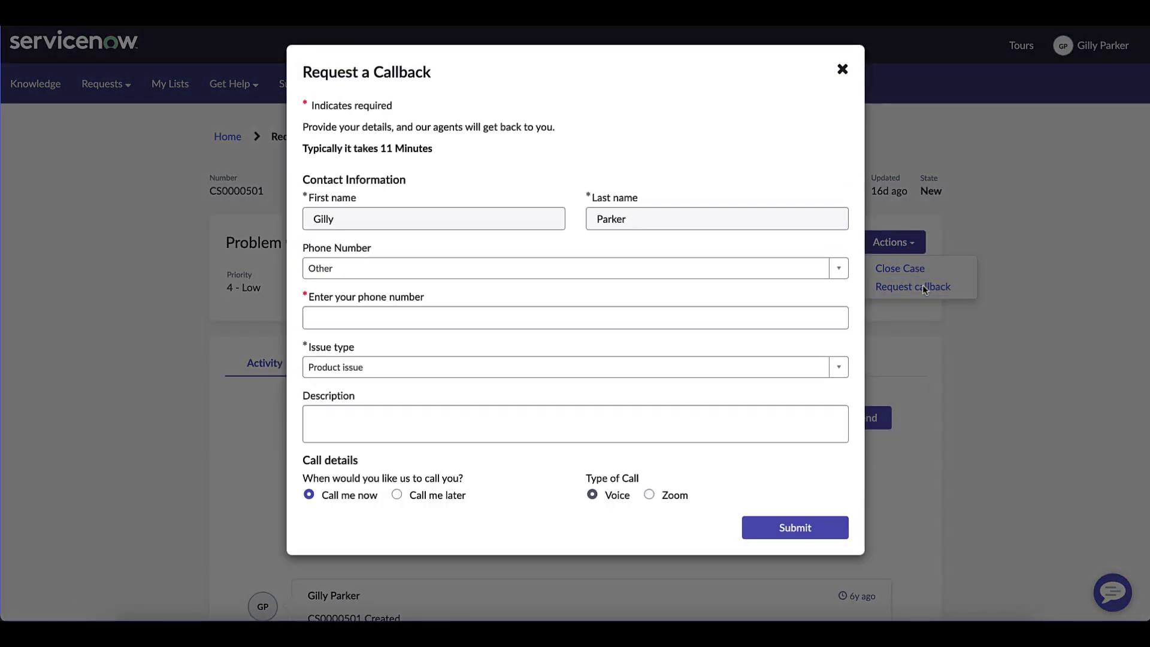
- Enter the contact phone number and the description 'Issue with Smartcool refrigerator'
left_click(360, 323)
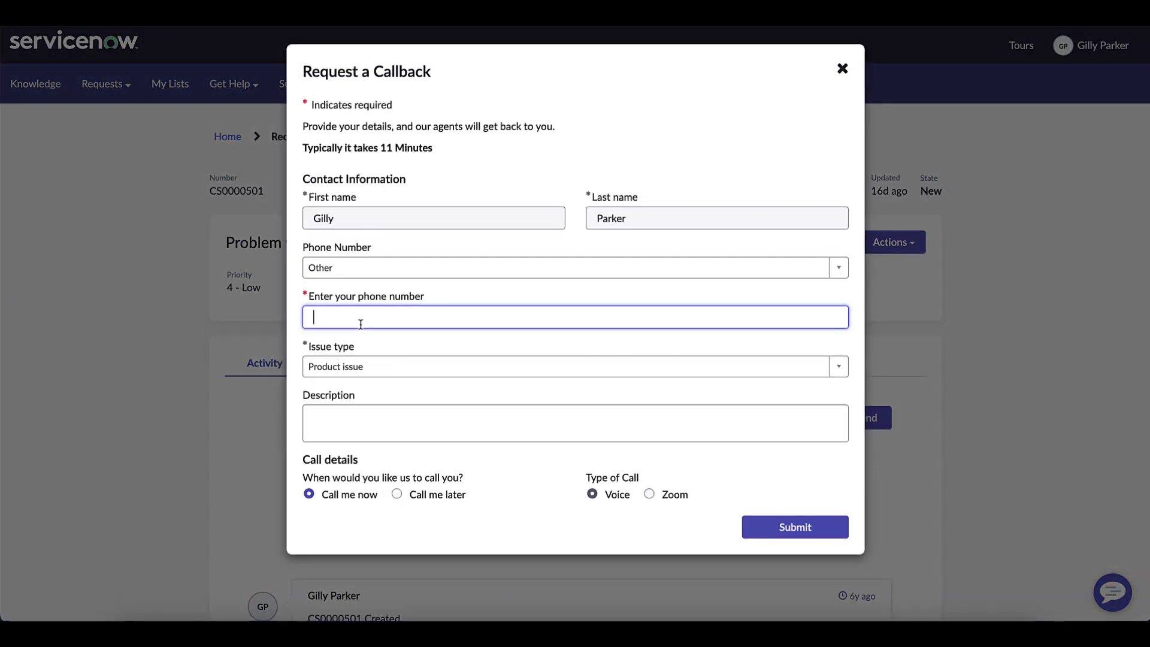
type("+")
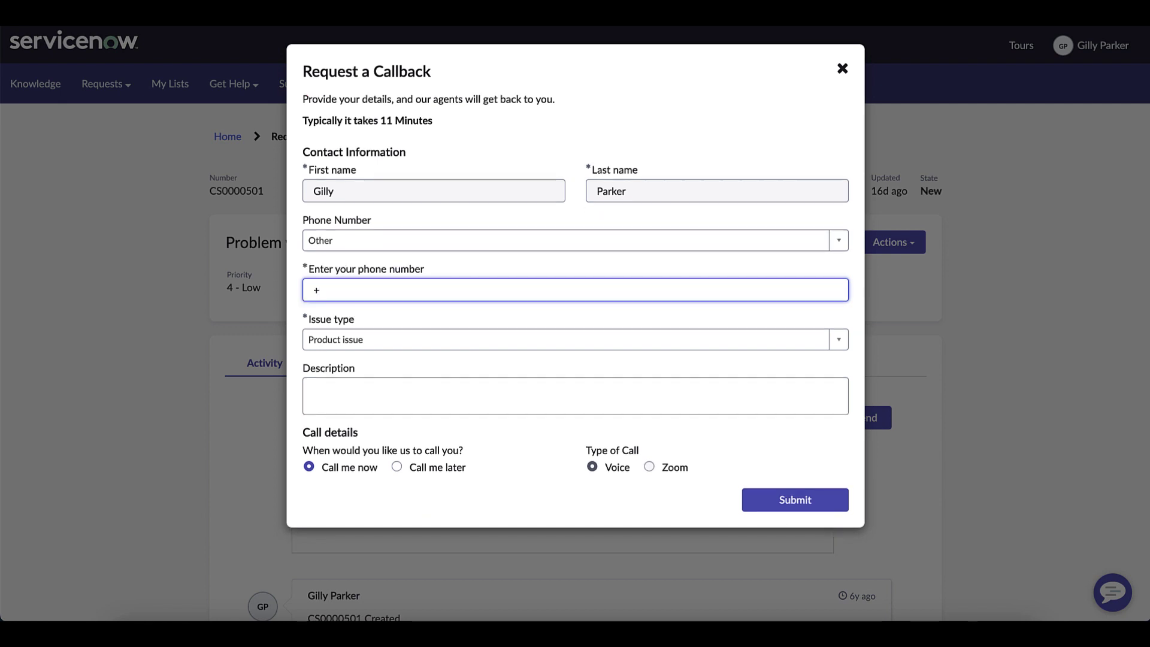
type("12025551212")
left_click(342, 384)
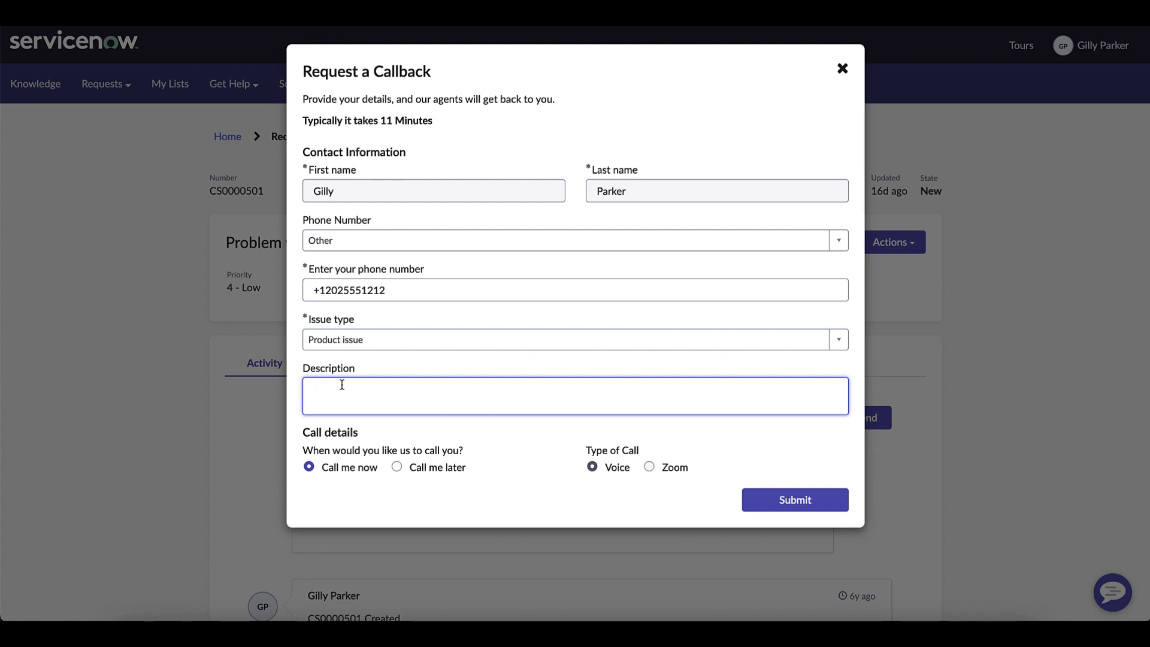
type("Issue with Smartcool refridgerator")
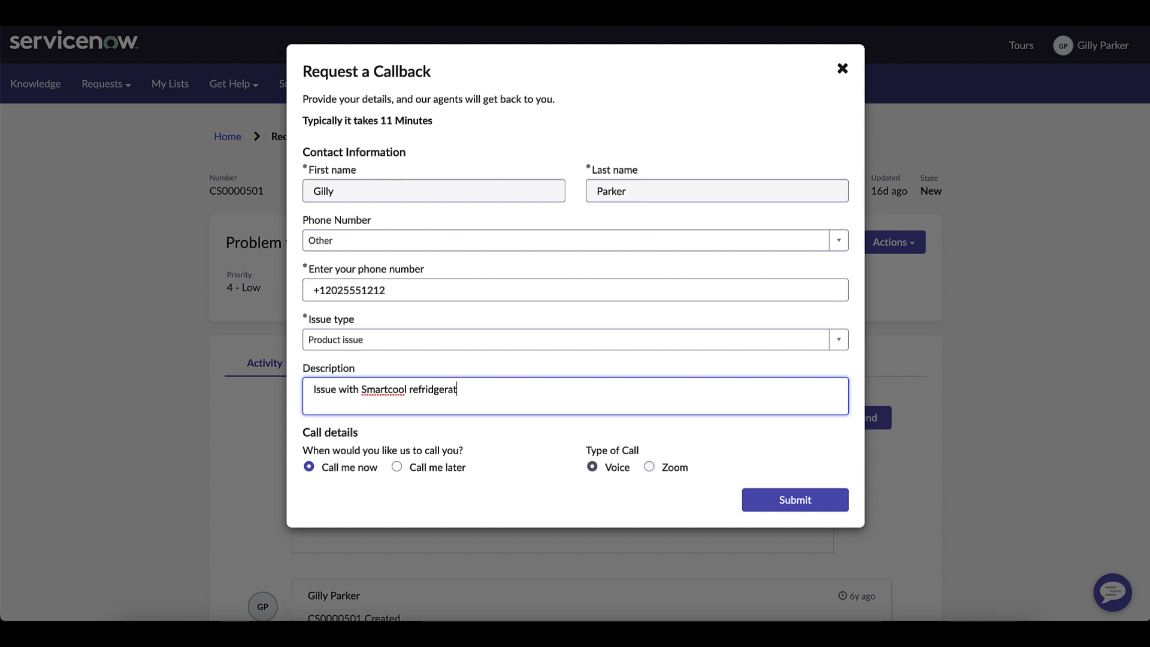
- Choose a later Zoom callback in the Jan 13 09:30 slot
left_click(397, 467)
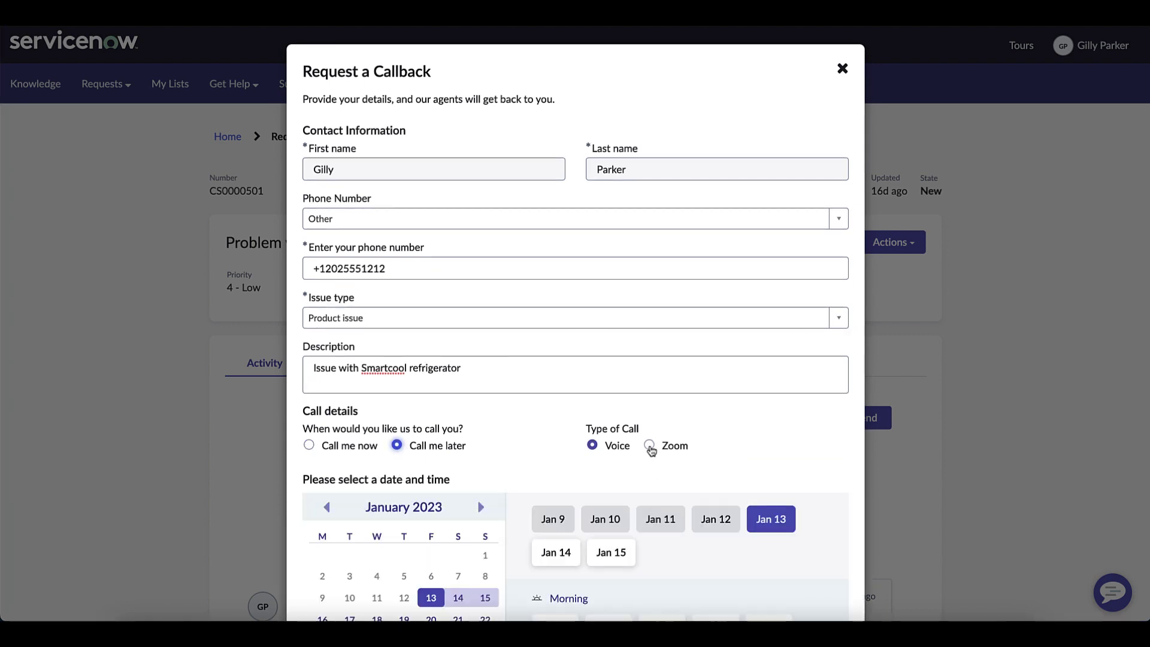
left_click(649, 445)
scroll(658, 486, "down", 5)
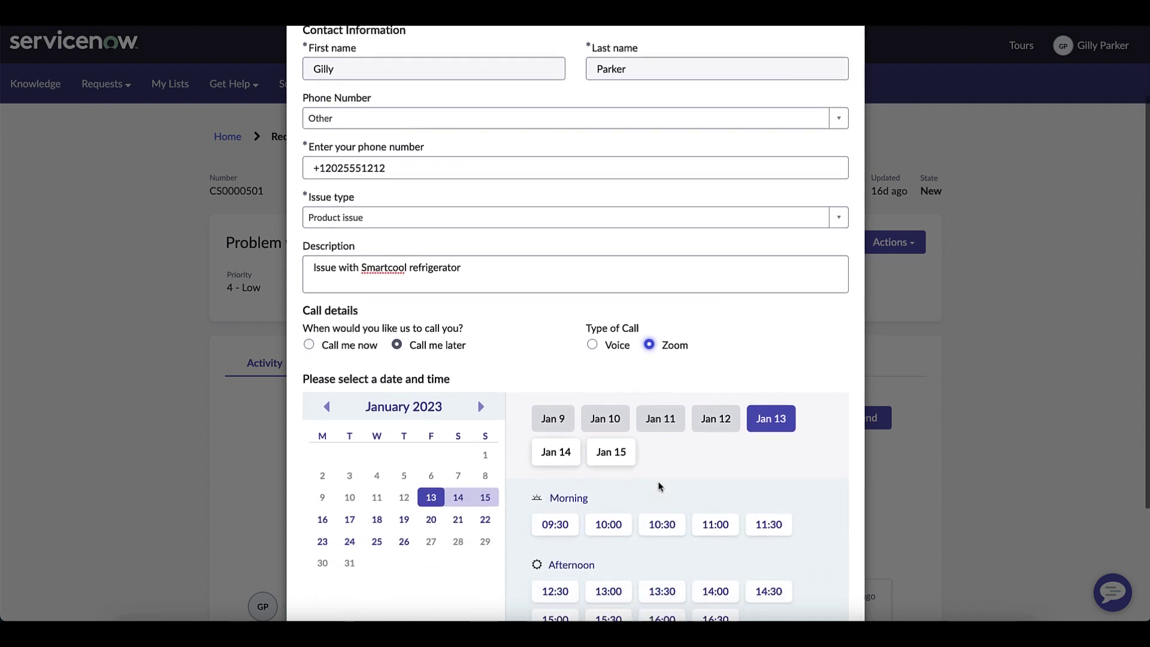
scroll(659, 485, "up", 1)
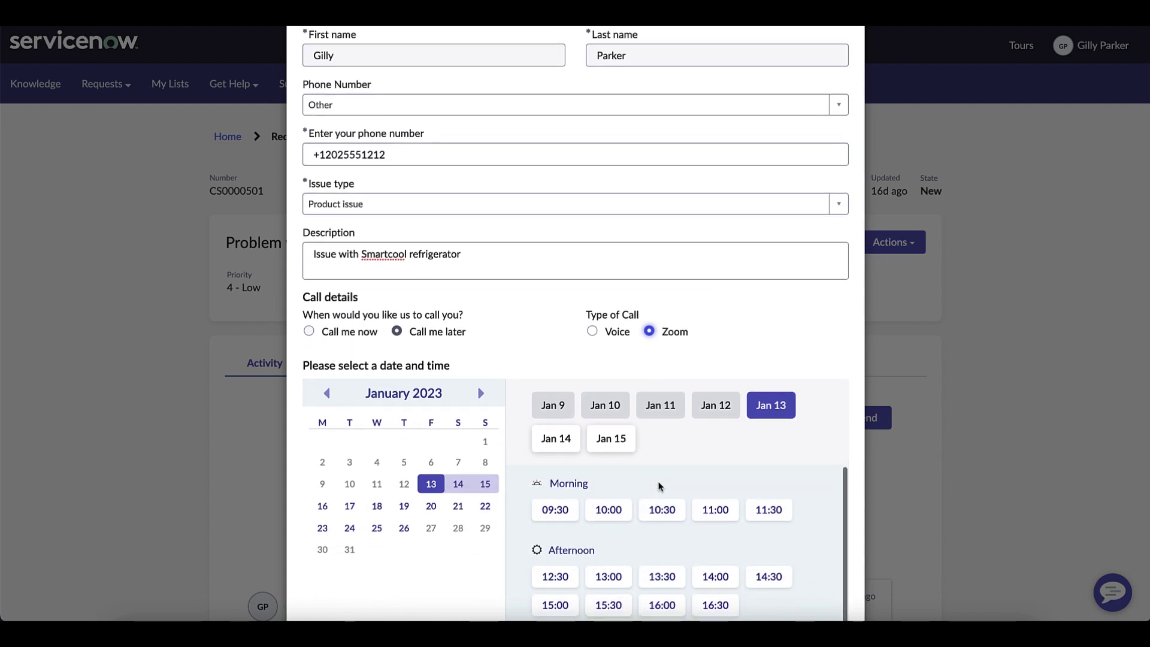
left_click(559, 509)
scroll(566, 510, "down", 1)
scroll(718, 433, "down", 3)
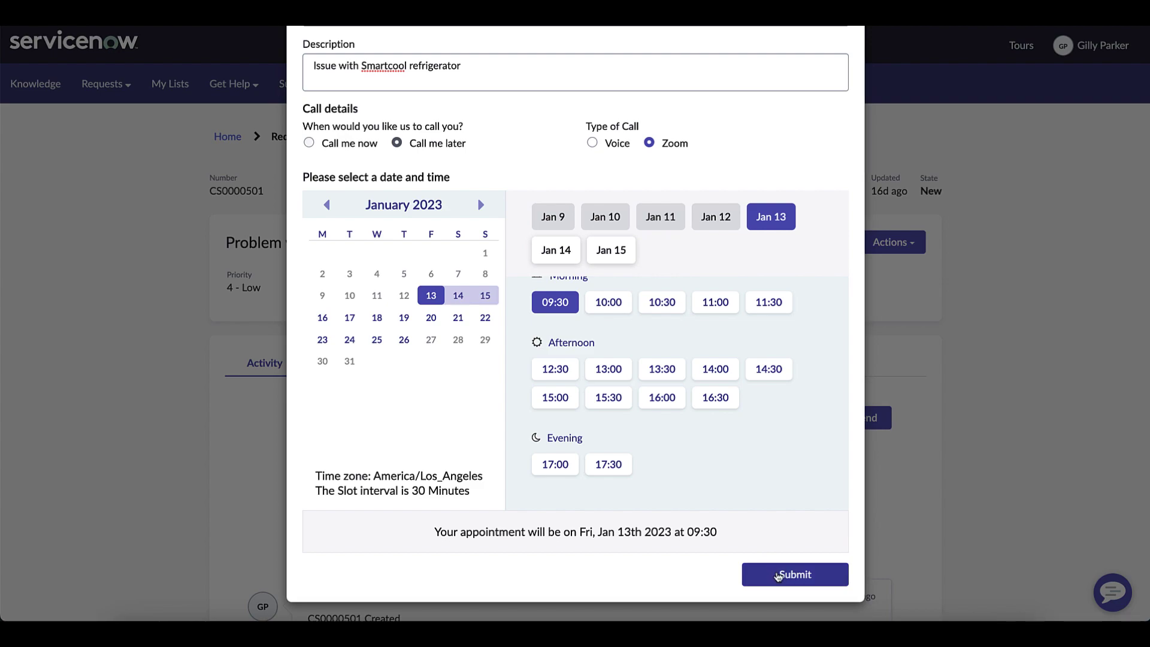
- Submit the Zoom callback request for Jan 13 at 09:30
left_click(774, 574)
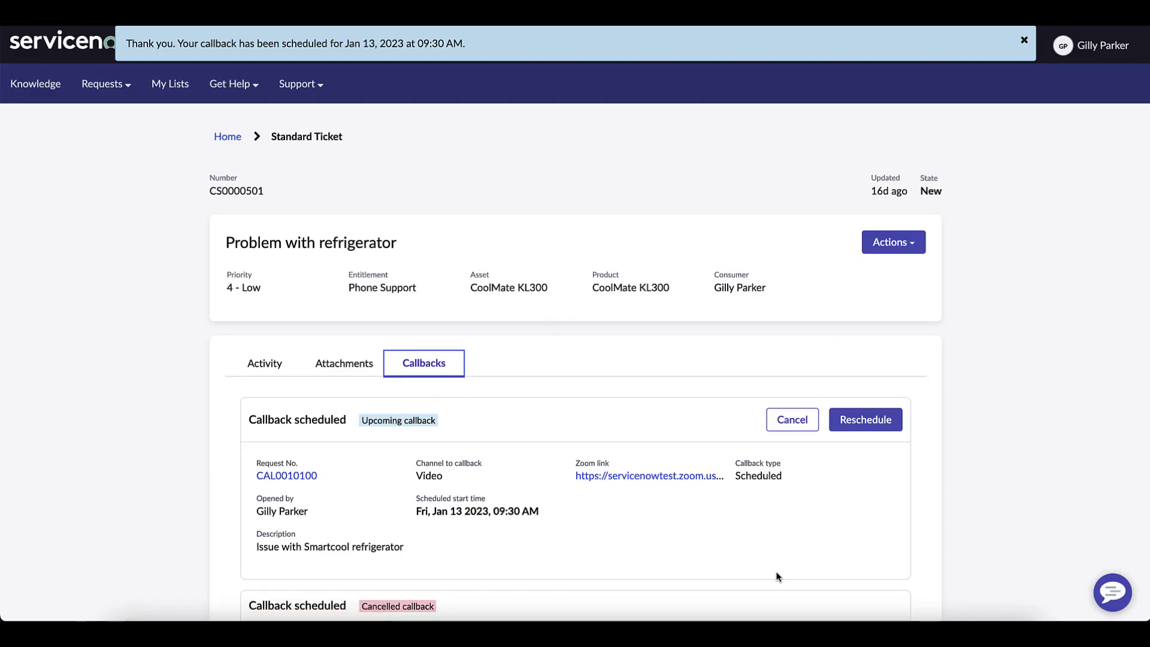